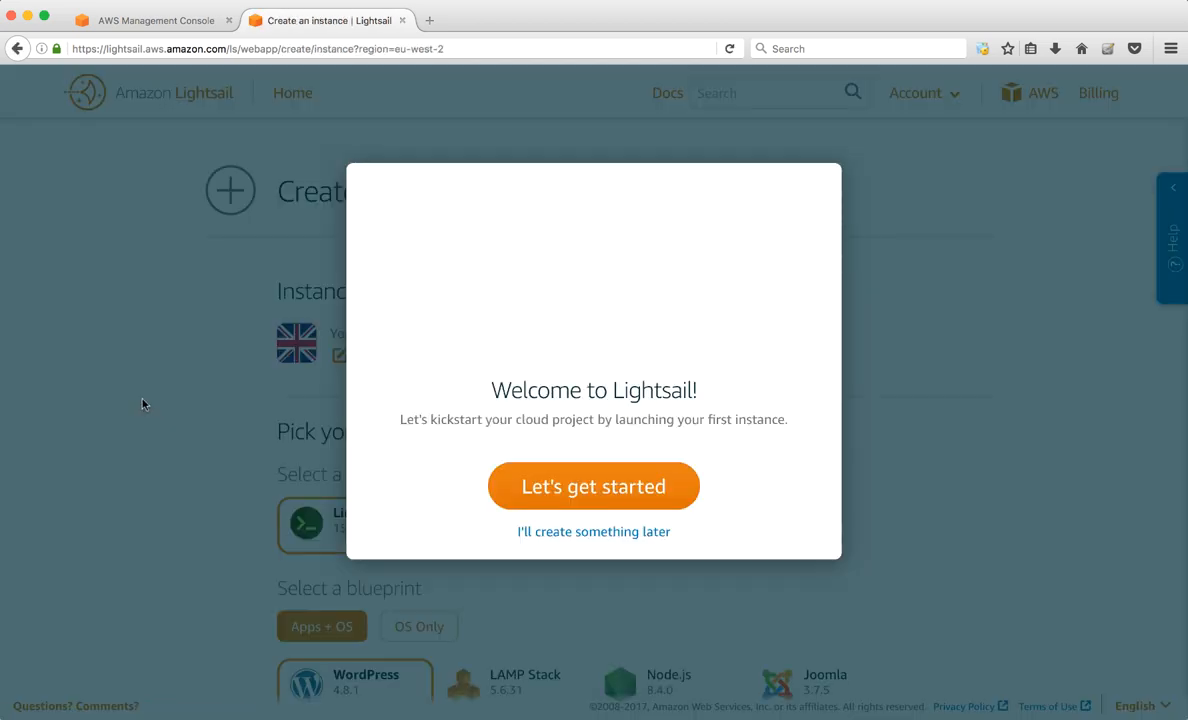
Step: Dismiss the Welcome to Lightsail dialog with 'Let's get started'
{"action": "left_click", "coordinate": [609, 491]}
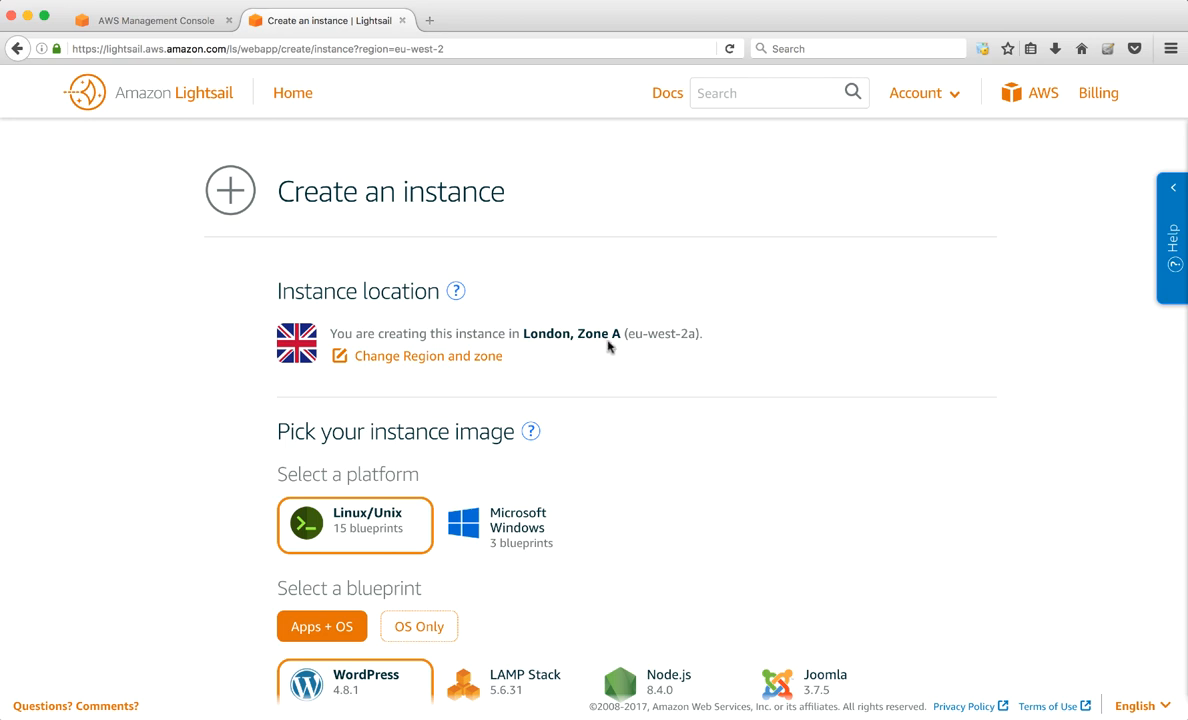
Step: Change the instance region from London to Mumbai (ap-south-1)
{"action": "left_click", "coordinate": [413, 356]}
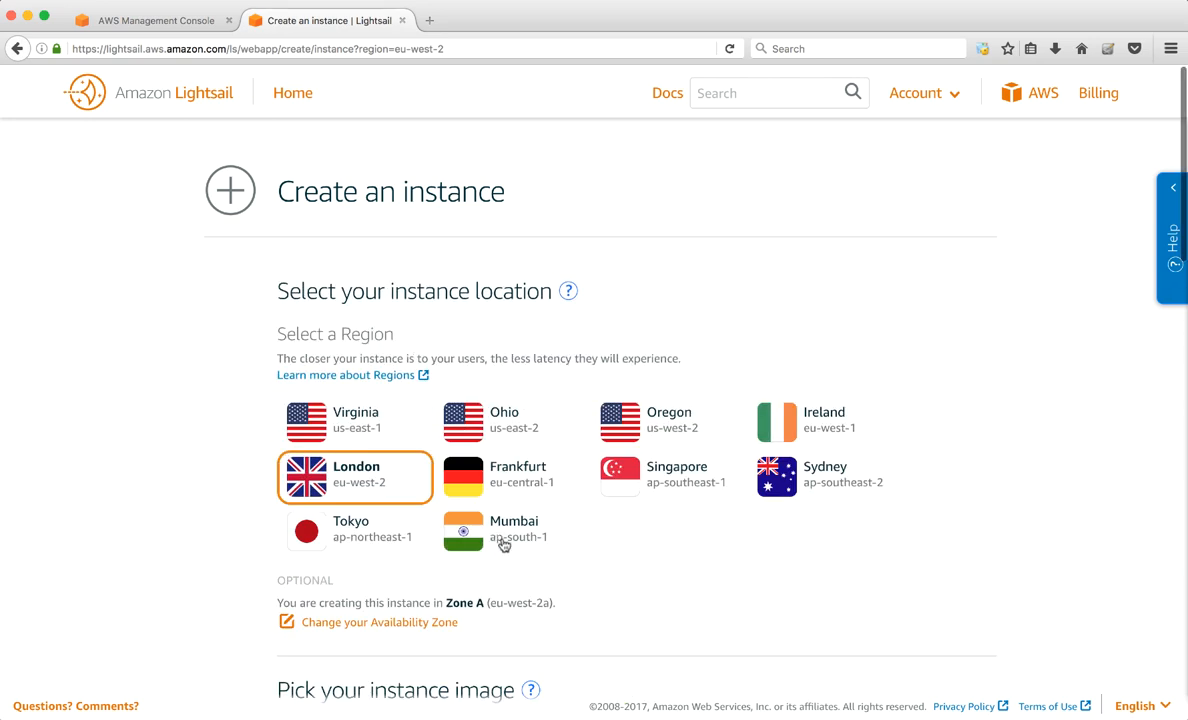
{"action": "left_click", "coordinate": [498, 530]}
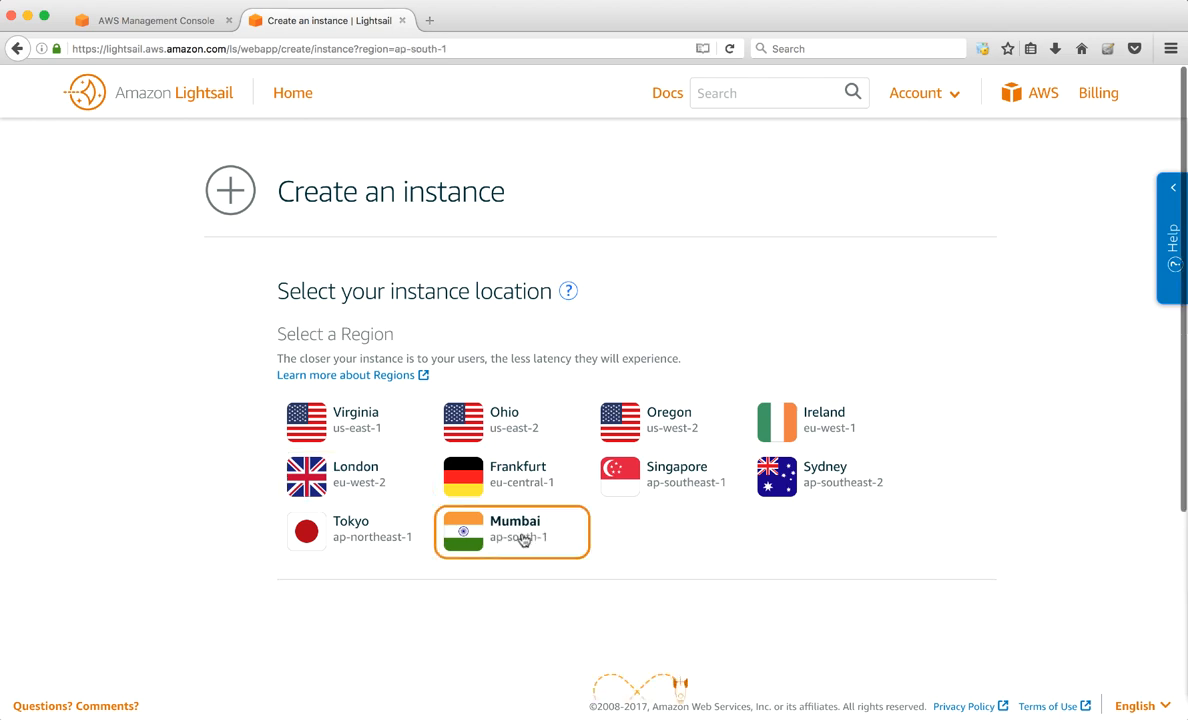
{"action": "scroll", "coordinate": [696, 543], "scroll_direction": "down", "scroll_amount": 3}
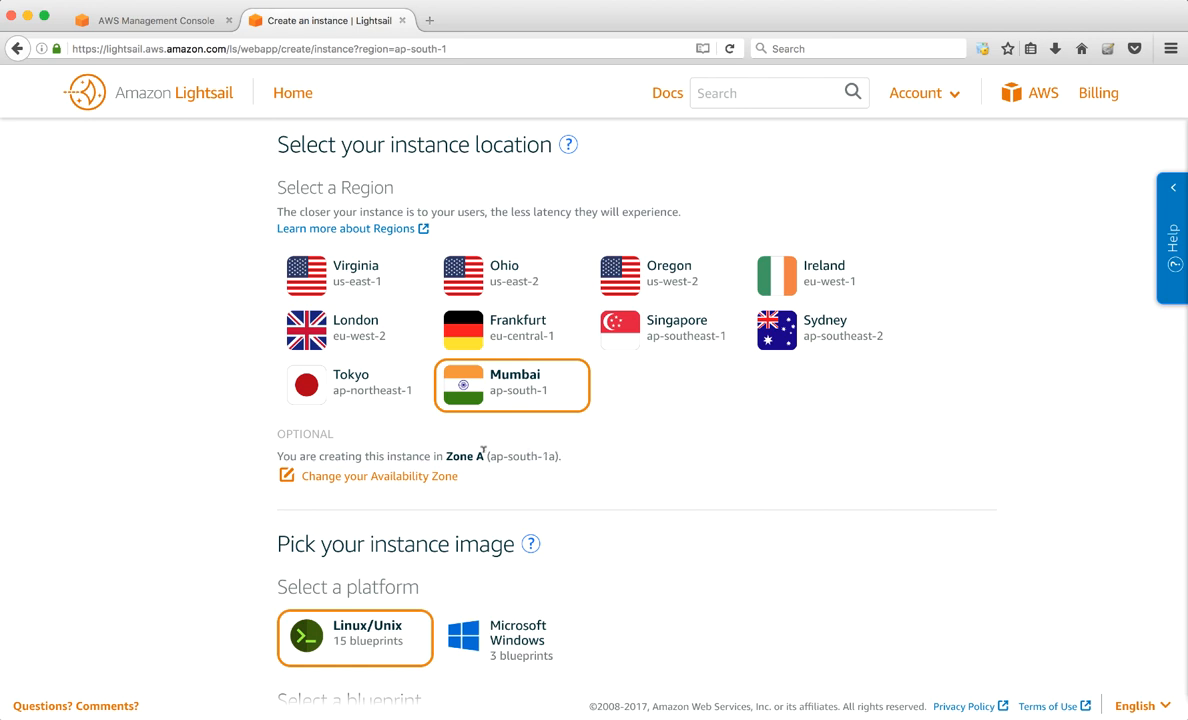
{"action": "scroll", "coordinate": [603, 481], "scroll_direction": "down", "scroll_amount": 3}
{"action": "scroll", "coordinate": [603, 481], "scroll_direction": "down", "scroll_amount": 3}
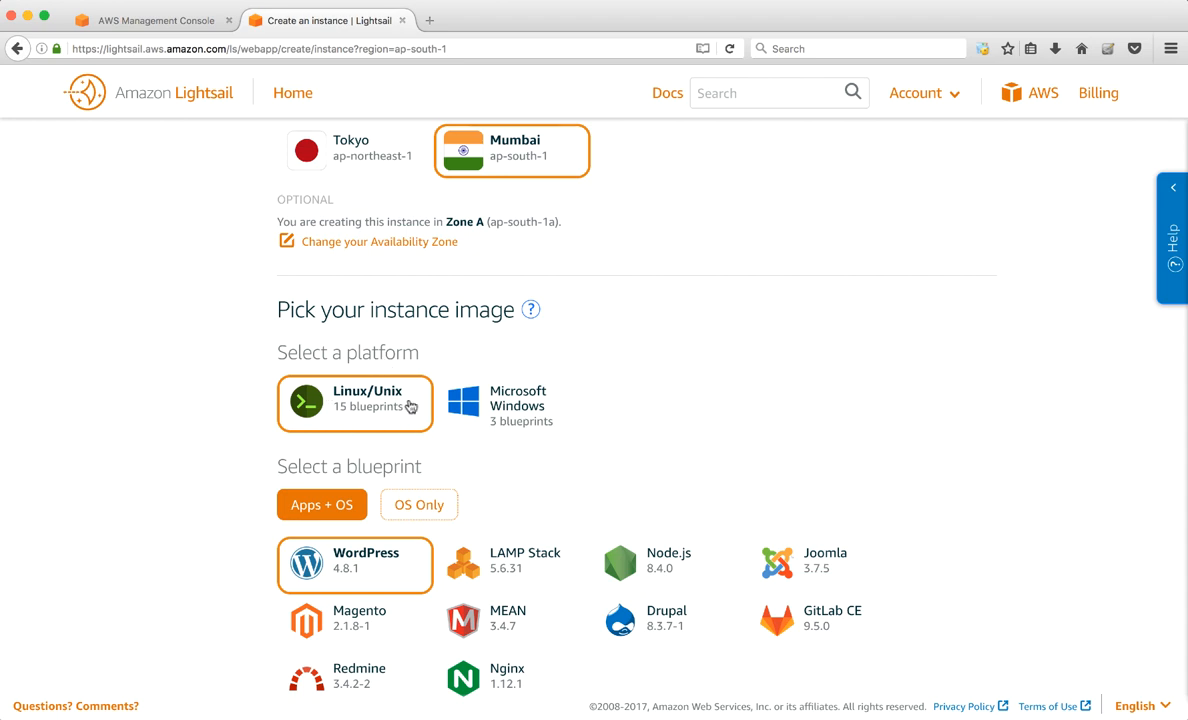
{"action": "scroll", "coordinate": [620, 480], "scroll_direction": "down", "scroll_amount": 3}
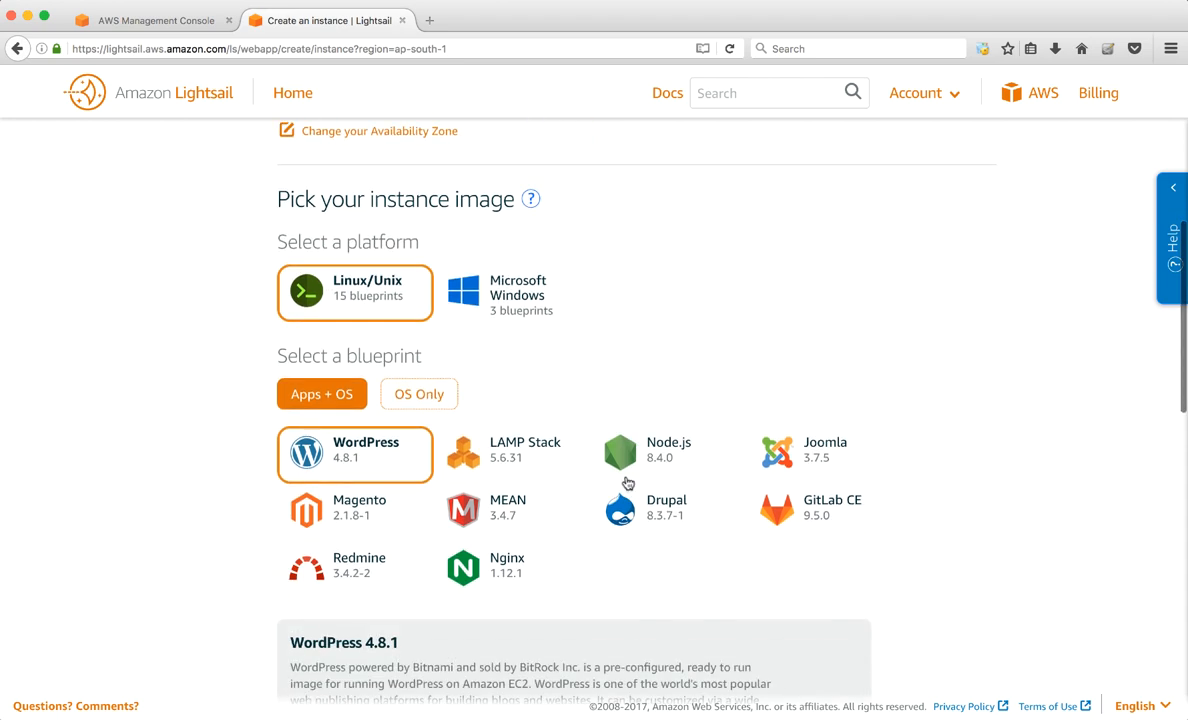
{"action": "left_click", "coordinate": [520, 293]}
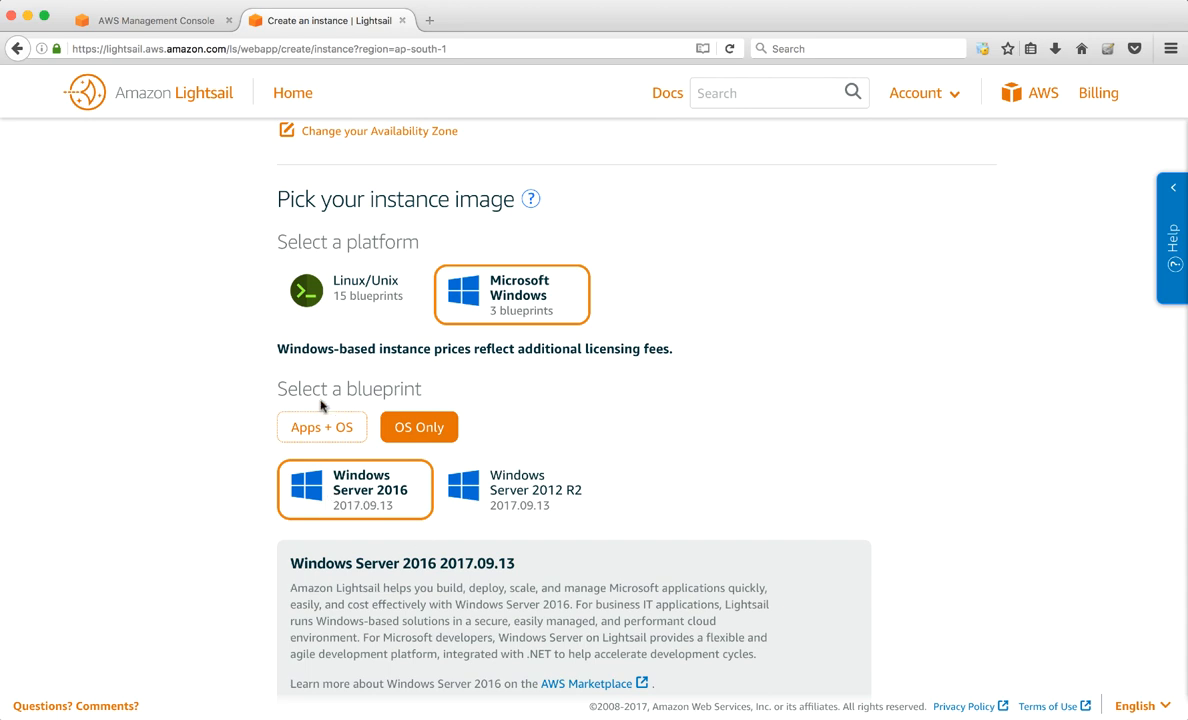
{"action": "left_click", "coordinate": [298, 427]}
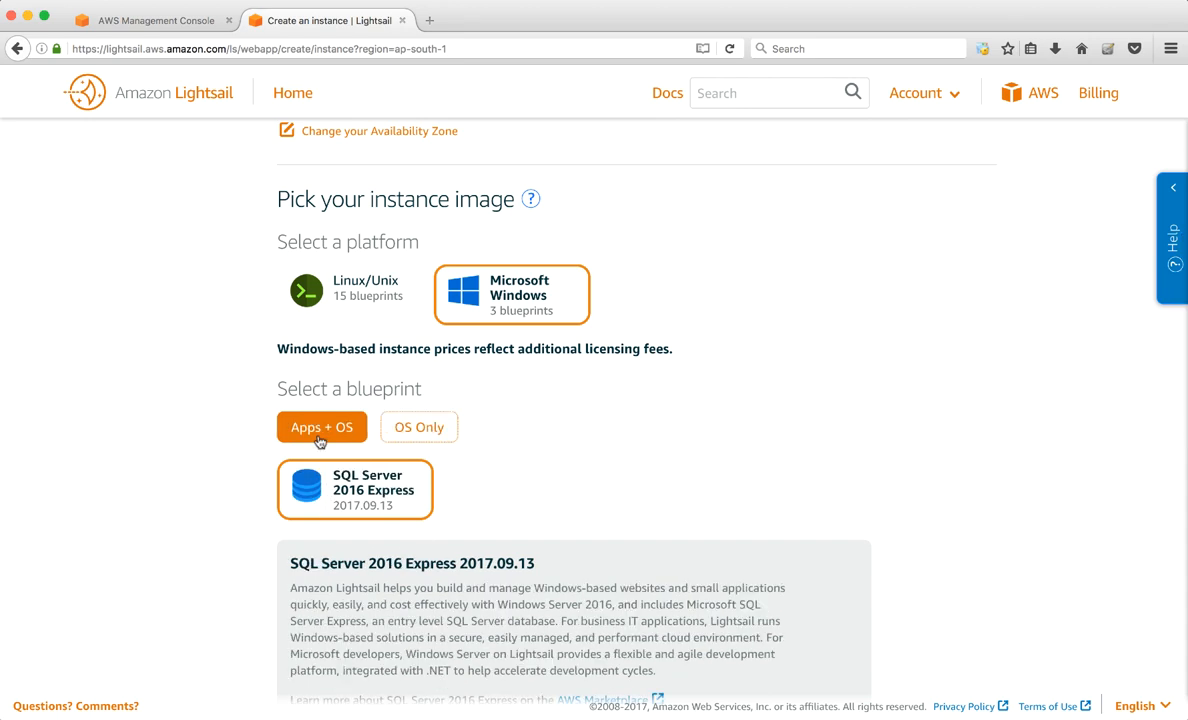
{"action": "left_click", "coordinate": [372, 296]}
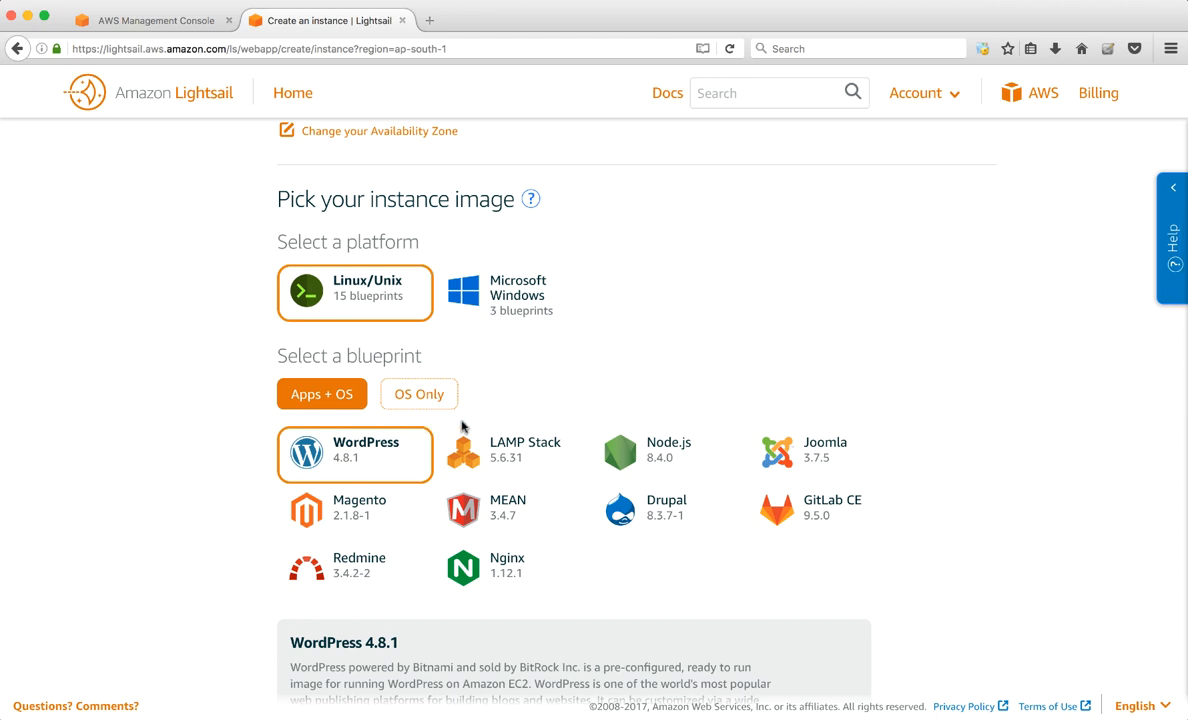
{"action": "left_click", "coordinate": [430, 395]}
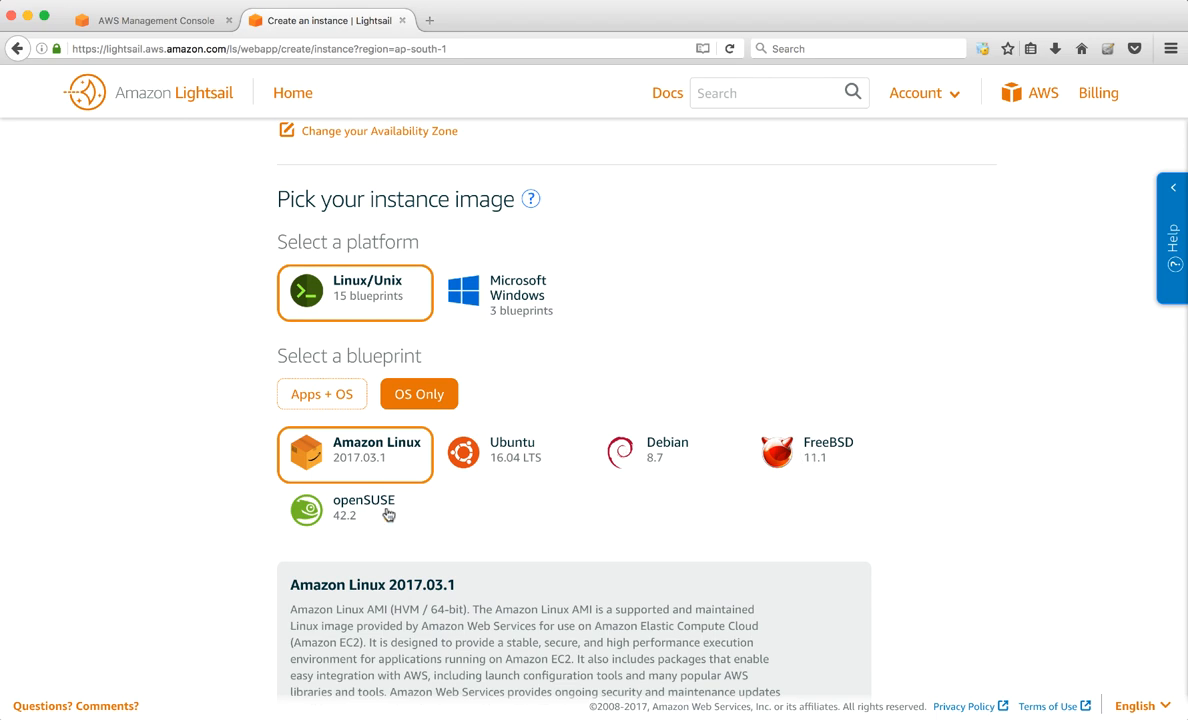
{"action": "left_click", "coordinate": [321, 393]}
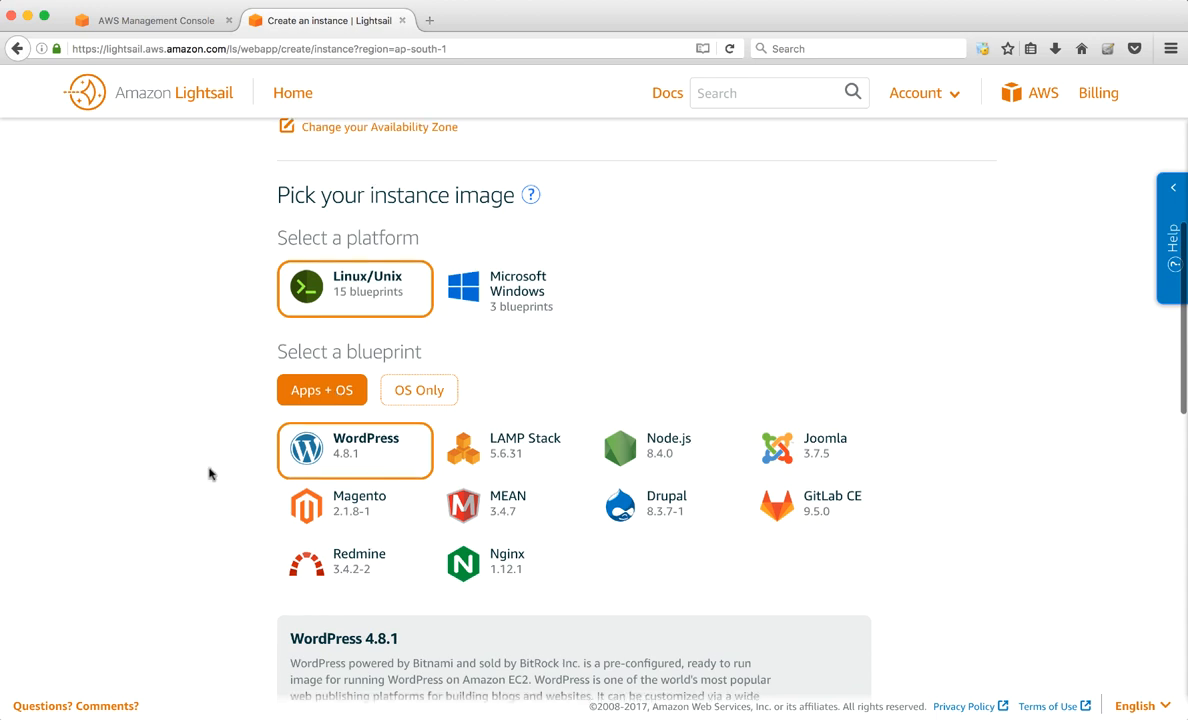
{"action": "scroll", "coordinate": [210, 474], "scroll_direction": "down", "scroll_amount": 2}
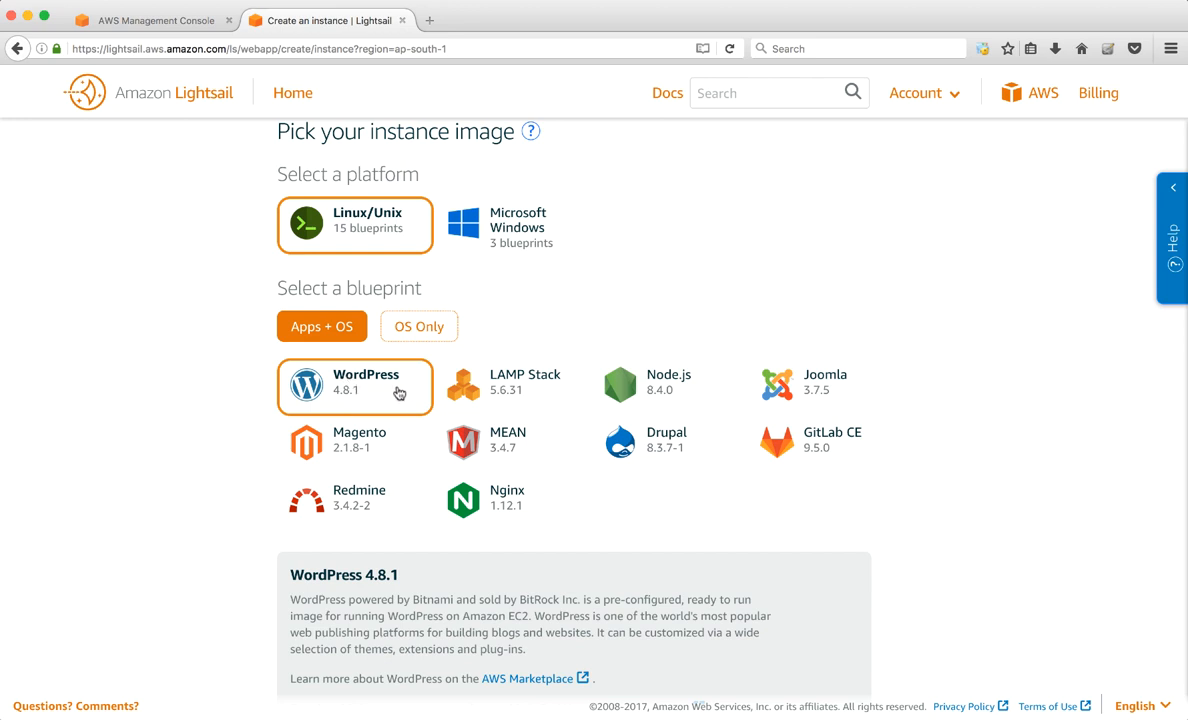
{"action": "scroll", "coordinate": [214, 430], "scroll_direction": "down", "scroll_amount": 5}
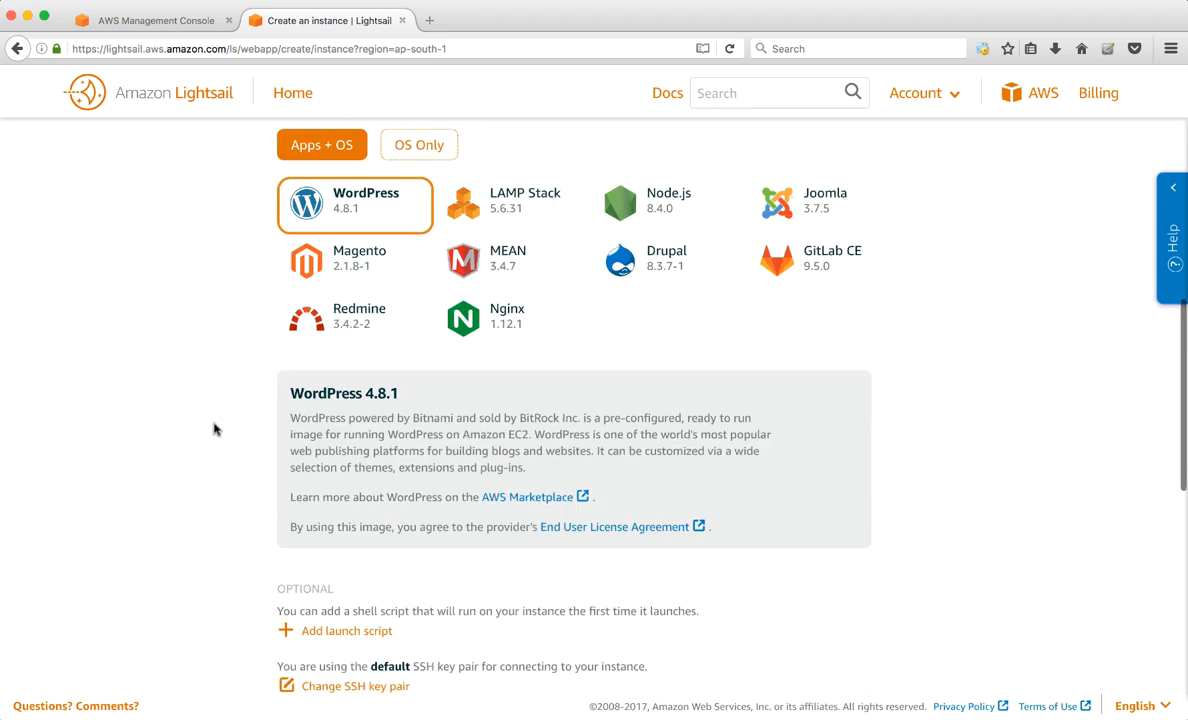
{"action": "scroll", "coordinate": [214, 430], "scroll_direction": "down", "scroll_amount": 1}
{"action": "scroll", "coordinate": [214, 430], "scroll_direction": "down", "scroll_amount": 4}
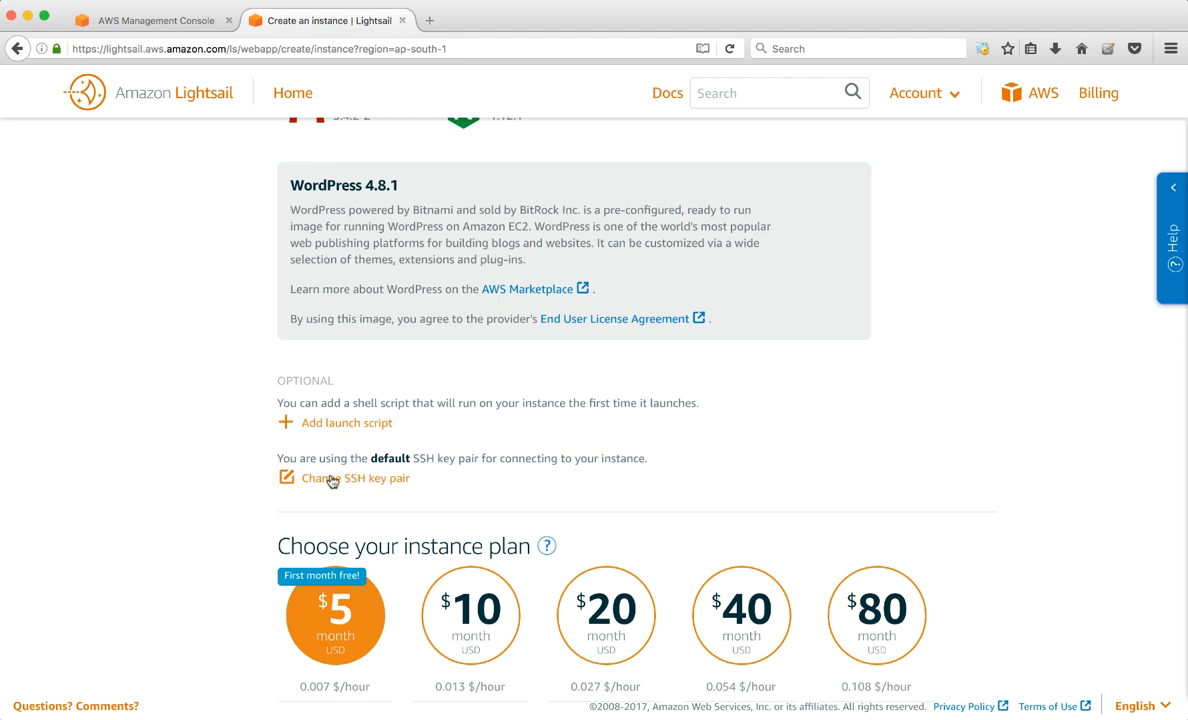
Step: Download the Default SSH private key for Mumbai and save the file to disk
{"action": "left_click", "coordinate": [345, 478]}
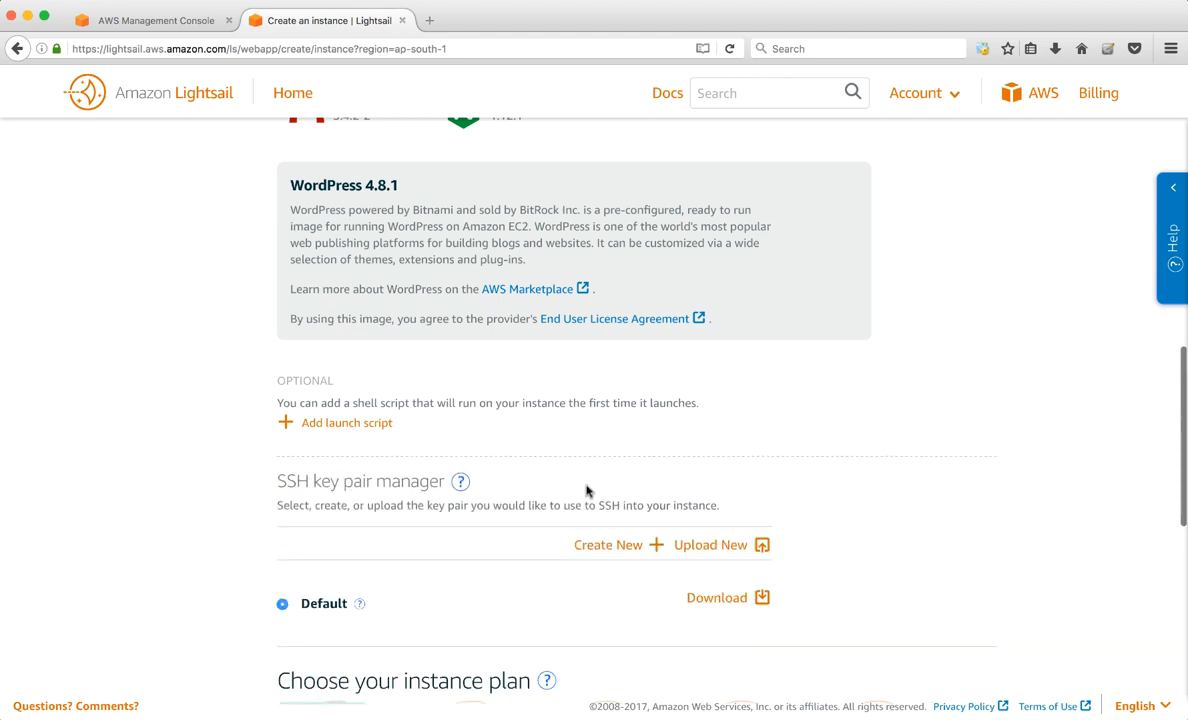
{"action": "scroll", "coordinate": [588, 490], "scroll_direction": "down", "scroll_amount": 2}
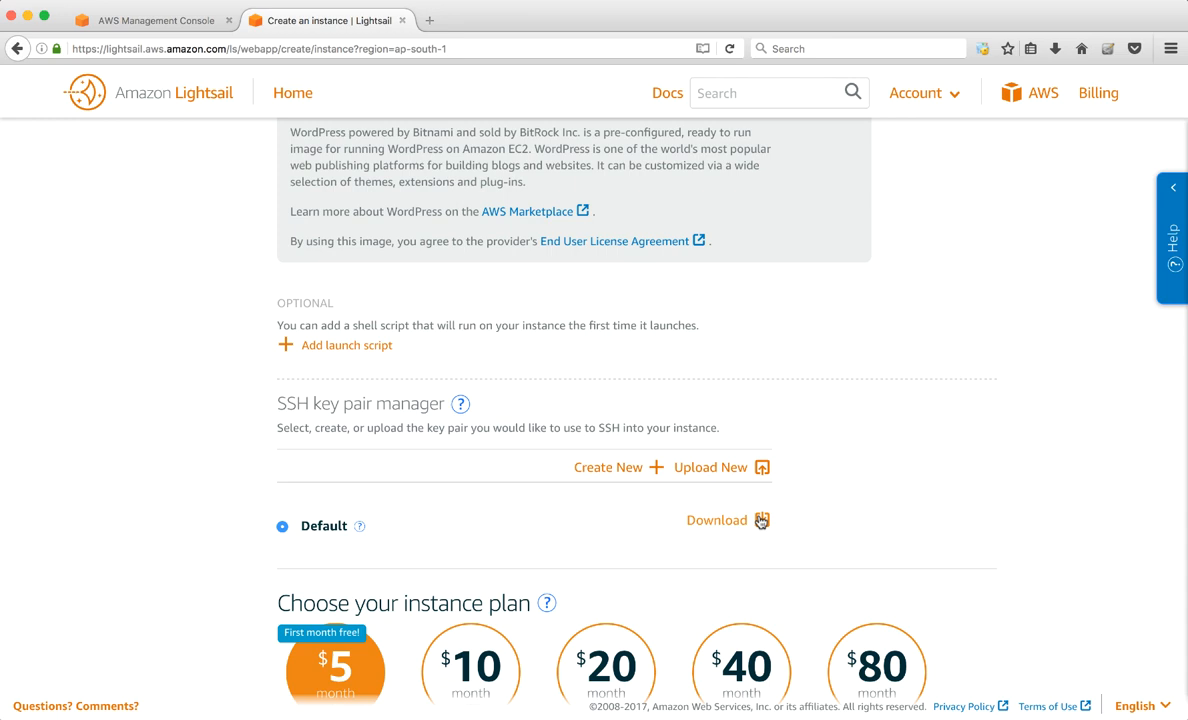
{"action": "left_click", "coordinate": [735, 520]}
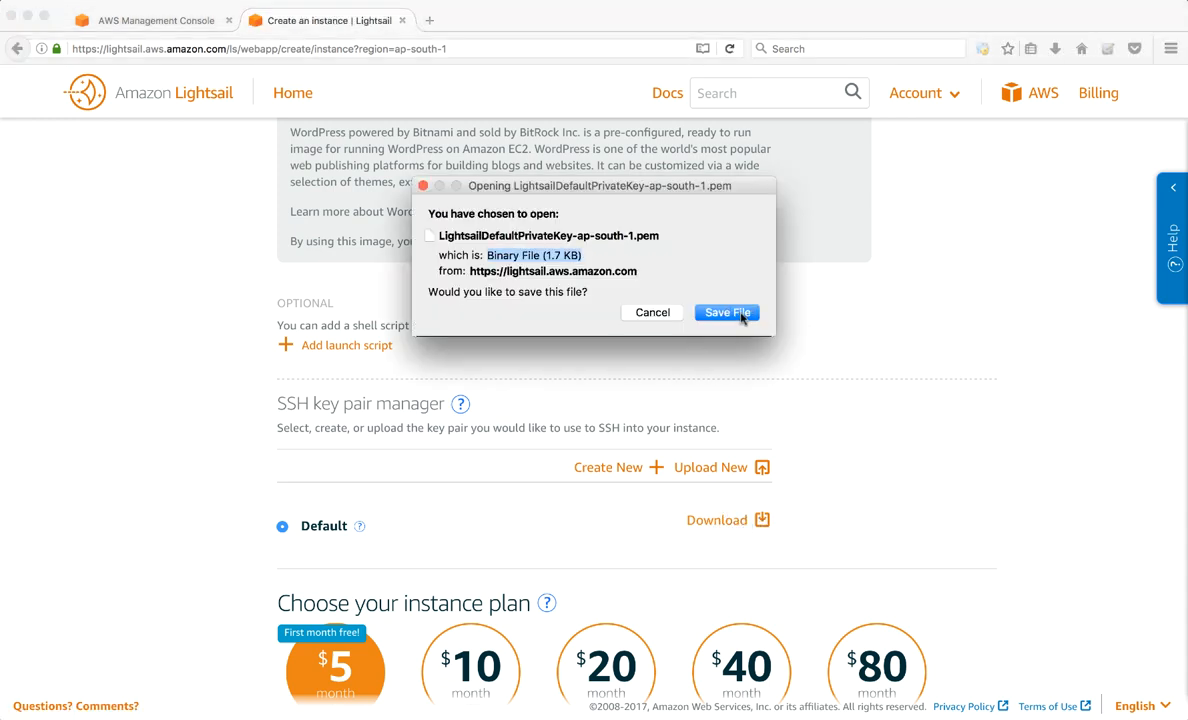
{"action": "left_click", "coordinate": [727, 312]}
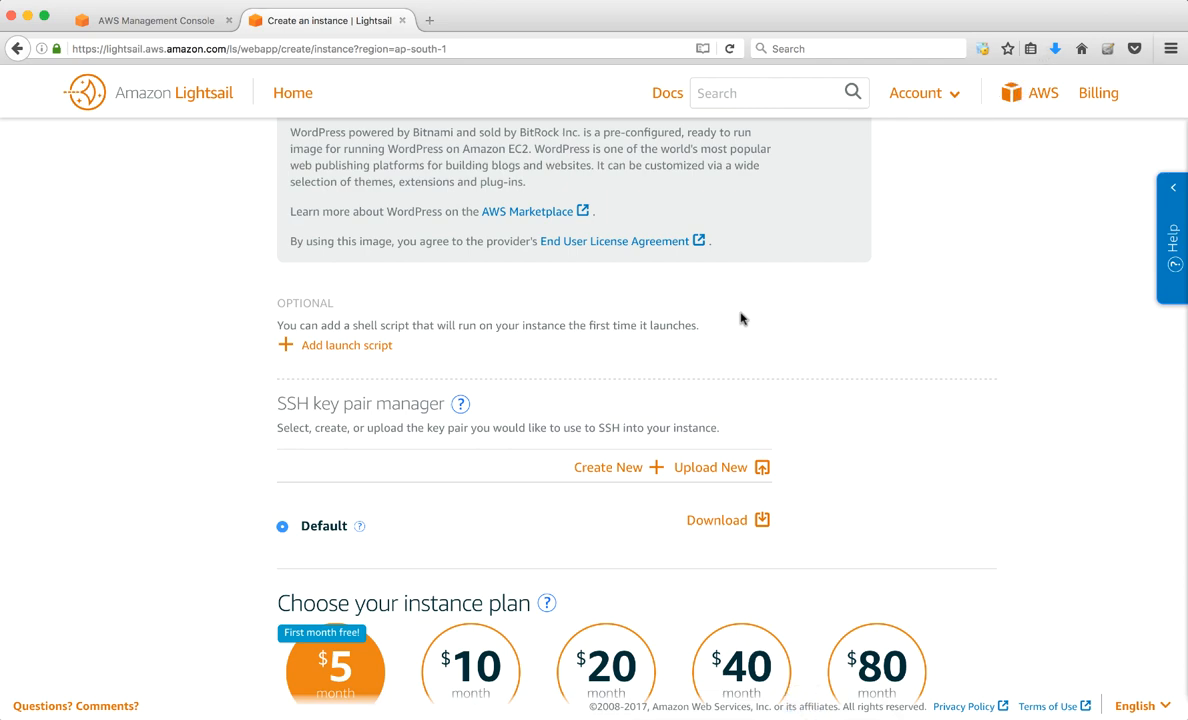
{"action": "scroll", "coordinate": [800, 400], "scroll_direction": "down", "scroll_amount": 3}
{"action": "scroll", "coordinate": [860, 420], "scroll_direction": "down", "scroll_amount": 2}
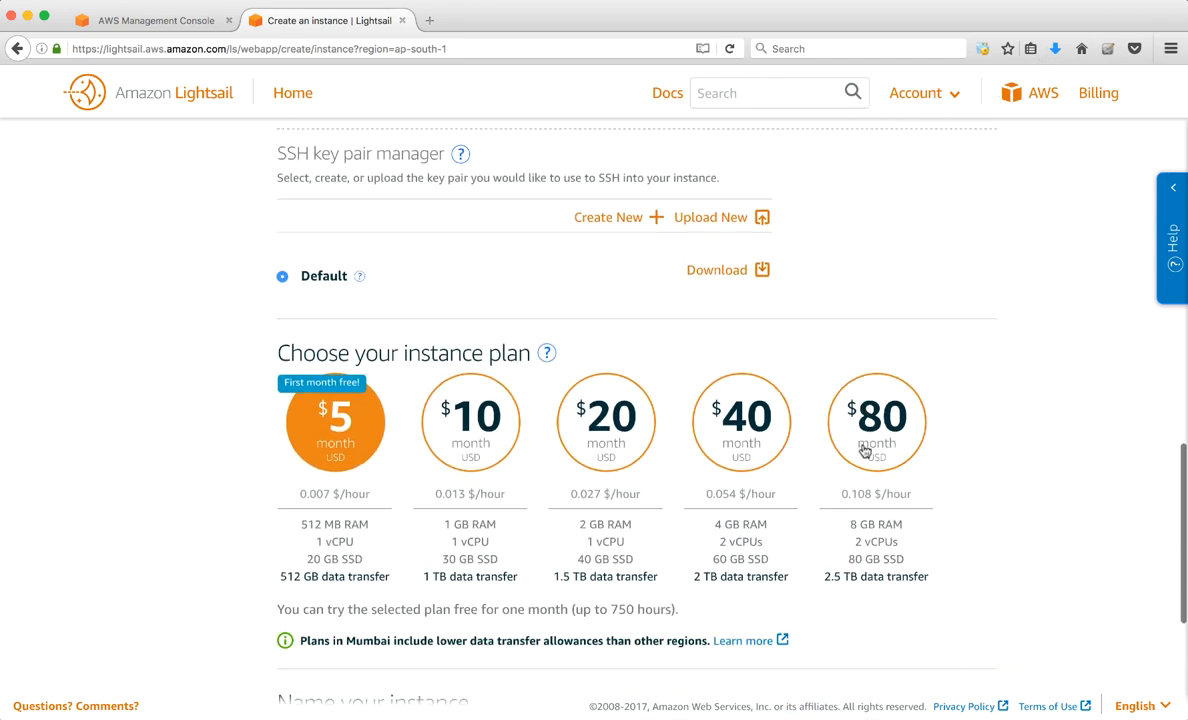
{"action": "scroll", "coordinate": [918, 362], "scroll_direction": "down", "scroll_amount": 1}
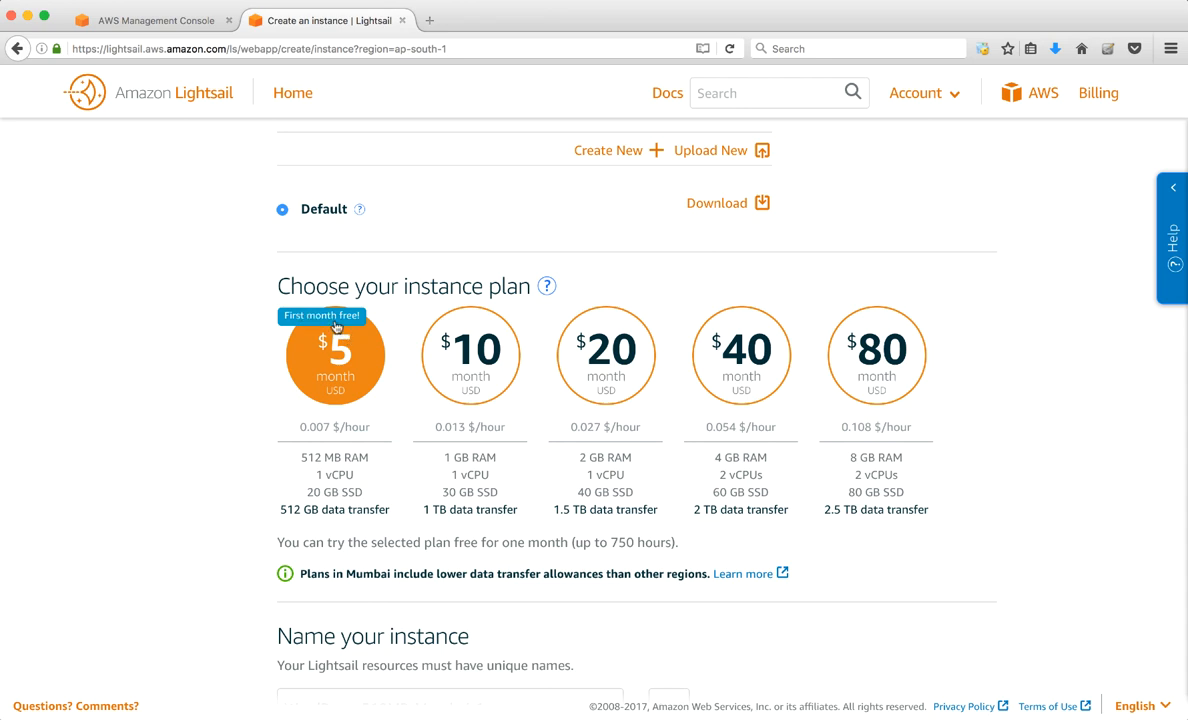
{"action": "scroll", "coordinate": [336, 354], "scroll_direction": "up", "scroll_amount": 1}
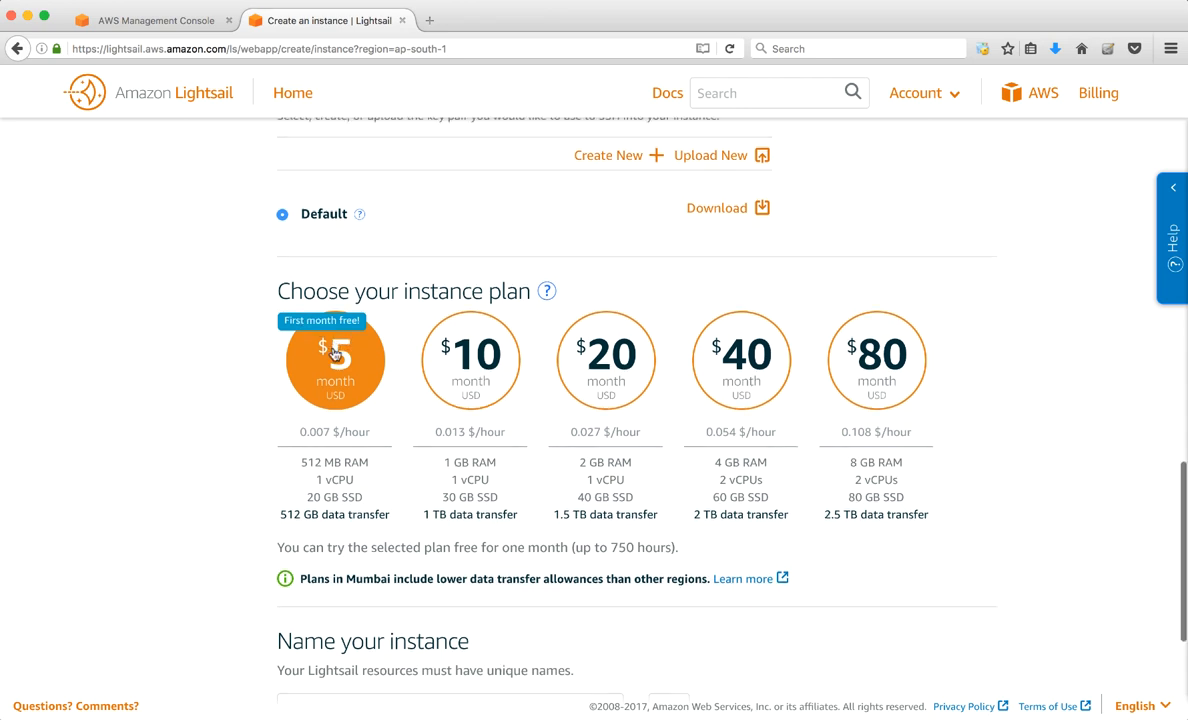
{"action": "scroll", "coordinate": [336, 354], "scroll_direction": "down", "scroll_amount": 2}
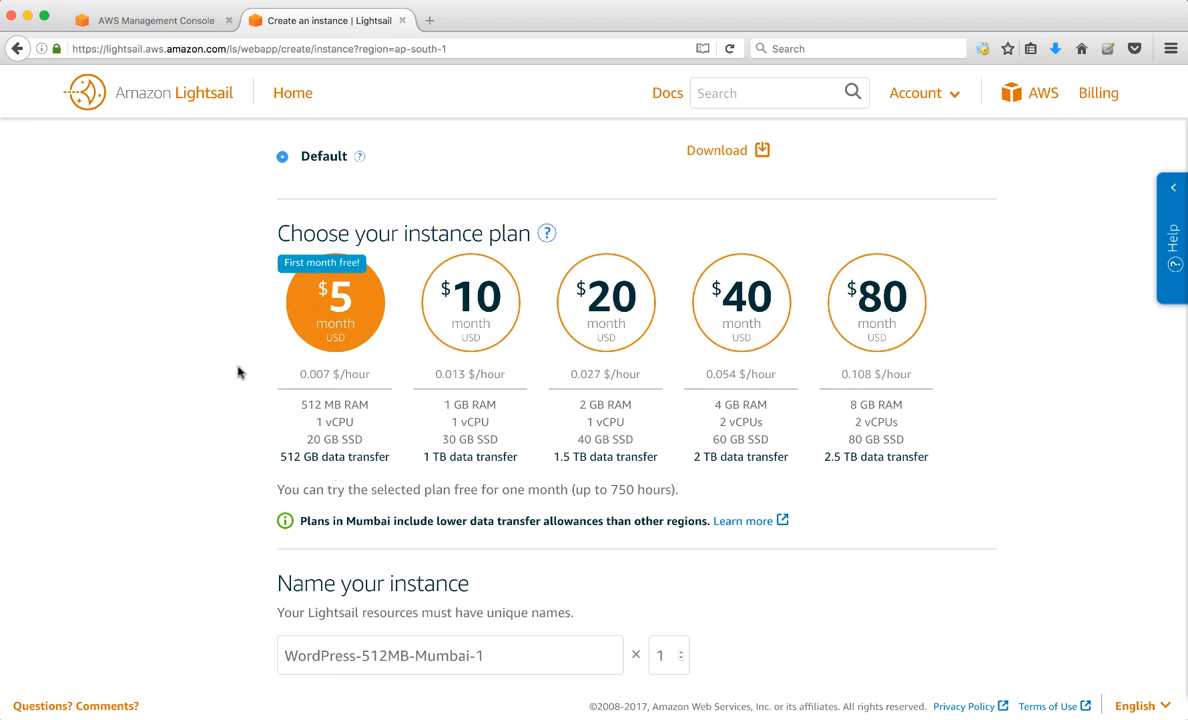
{"action": "scroll", "coordinate": [175, 450], "scroll_direction": "down", "scroll_amount": 5}
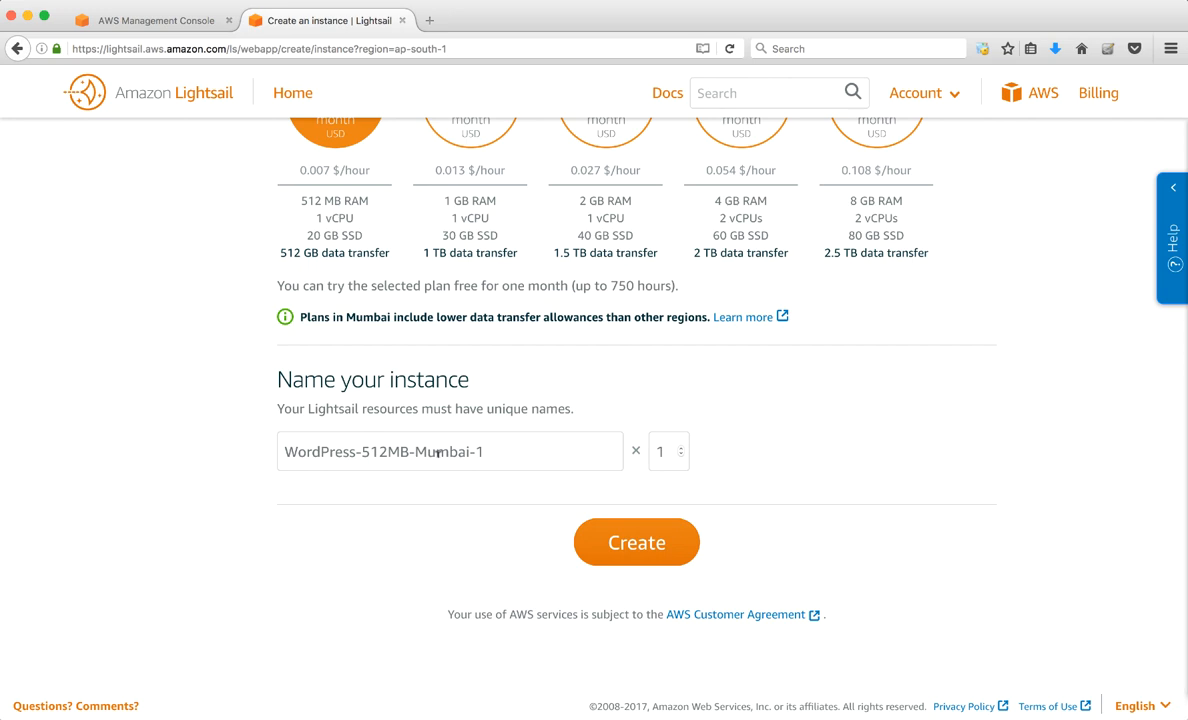
Step: Create the WordPress instance and connect to it over browser SSH from its card menu
{"action": "left_click", "coordinate": [645, 547]}
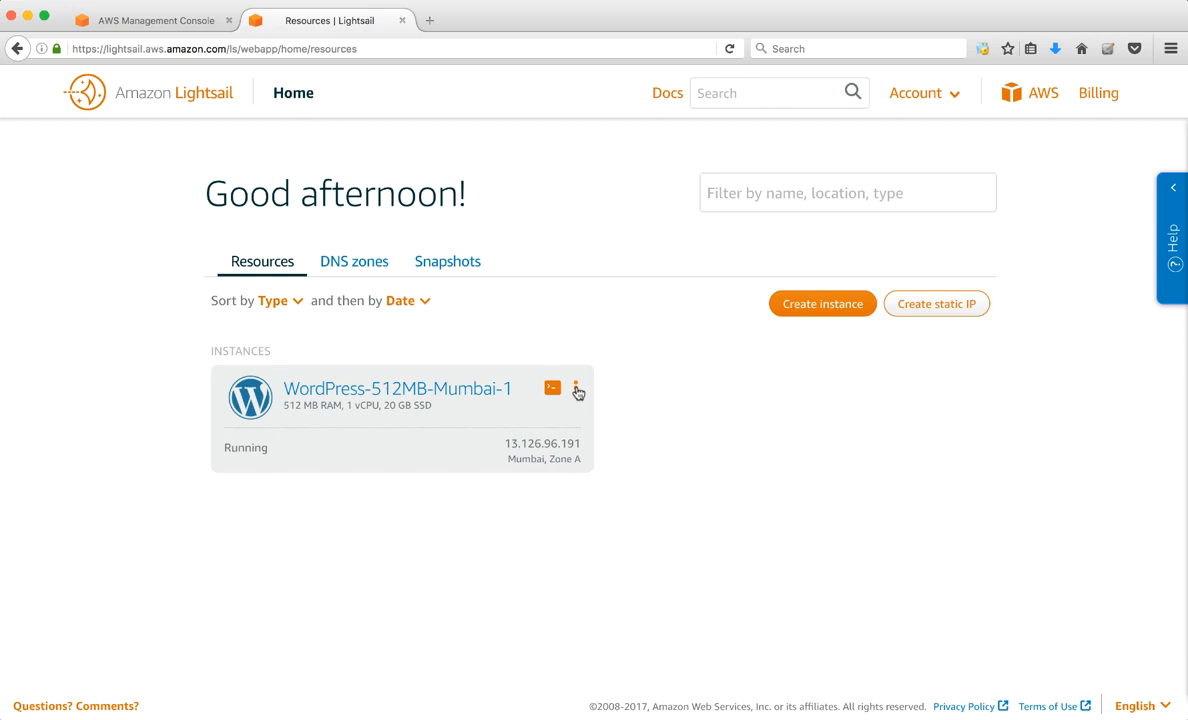
{"action": "left_click", "coordinate": [577, 390]}
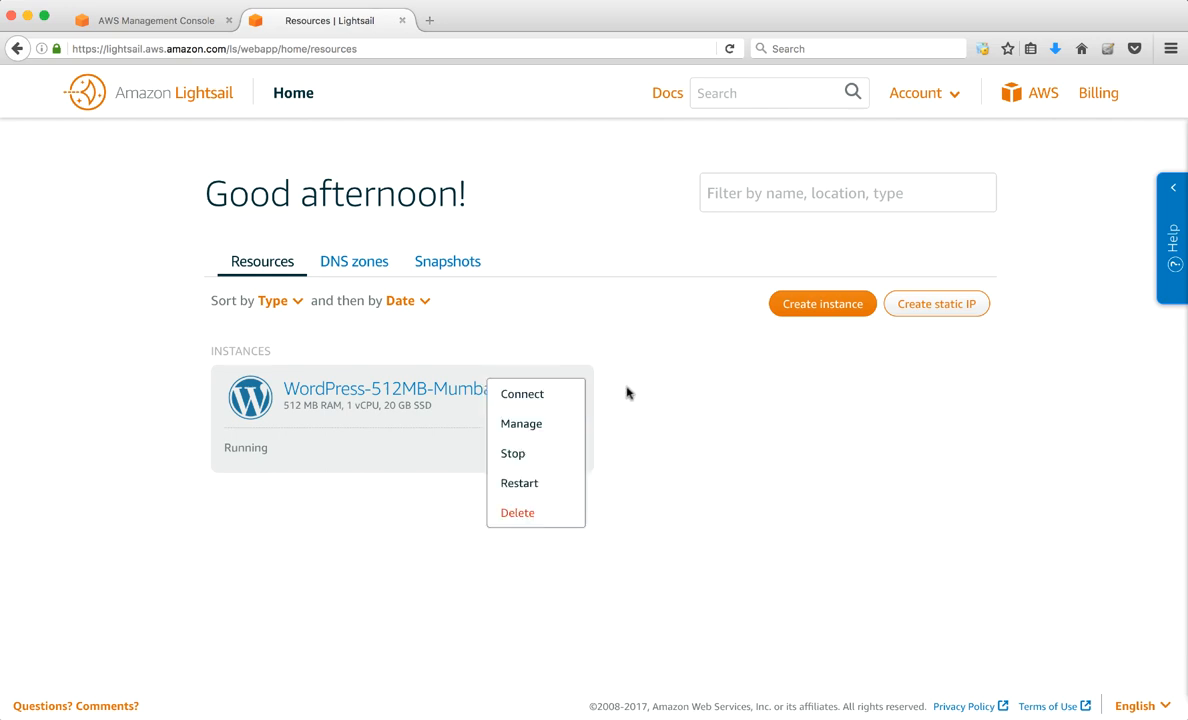
{"action": "left_click", "coordinate": [628, 392]}
{"action": "left_click", "coordinate": [553, 395]}
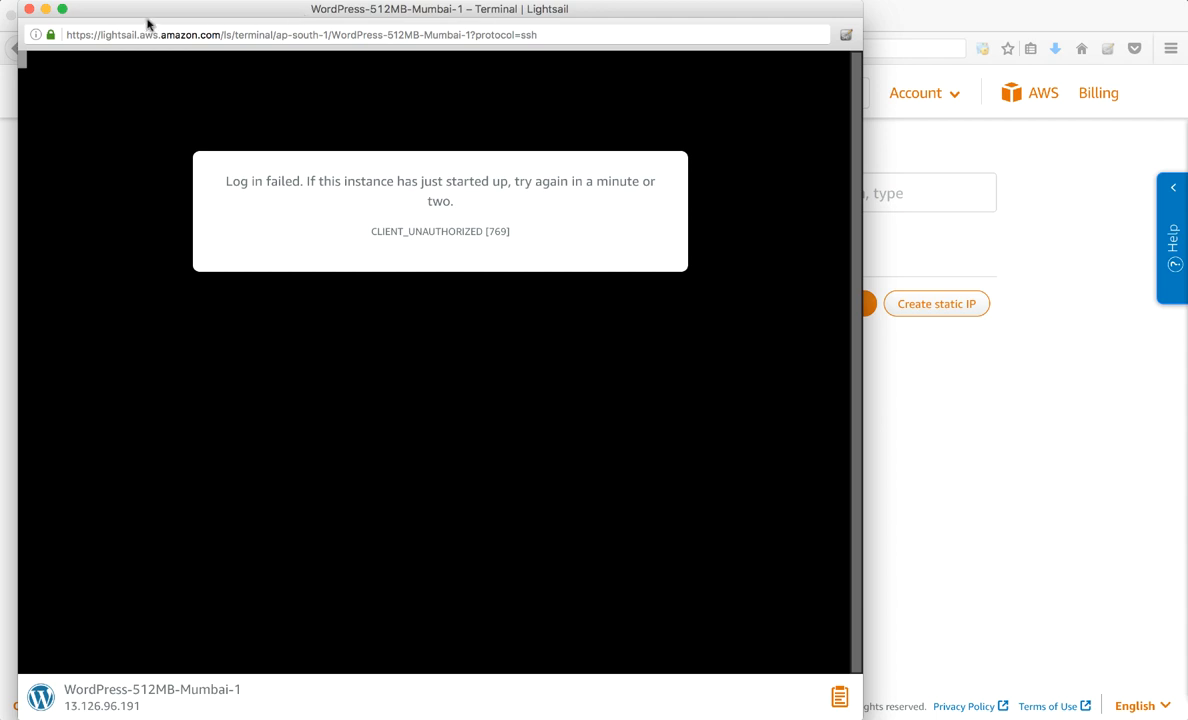
Step: Close the failed terminal and reconnect via the instance card's terminal icon
{"action": "left_click", "coordinate": [30, 9]}
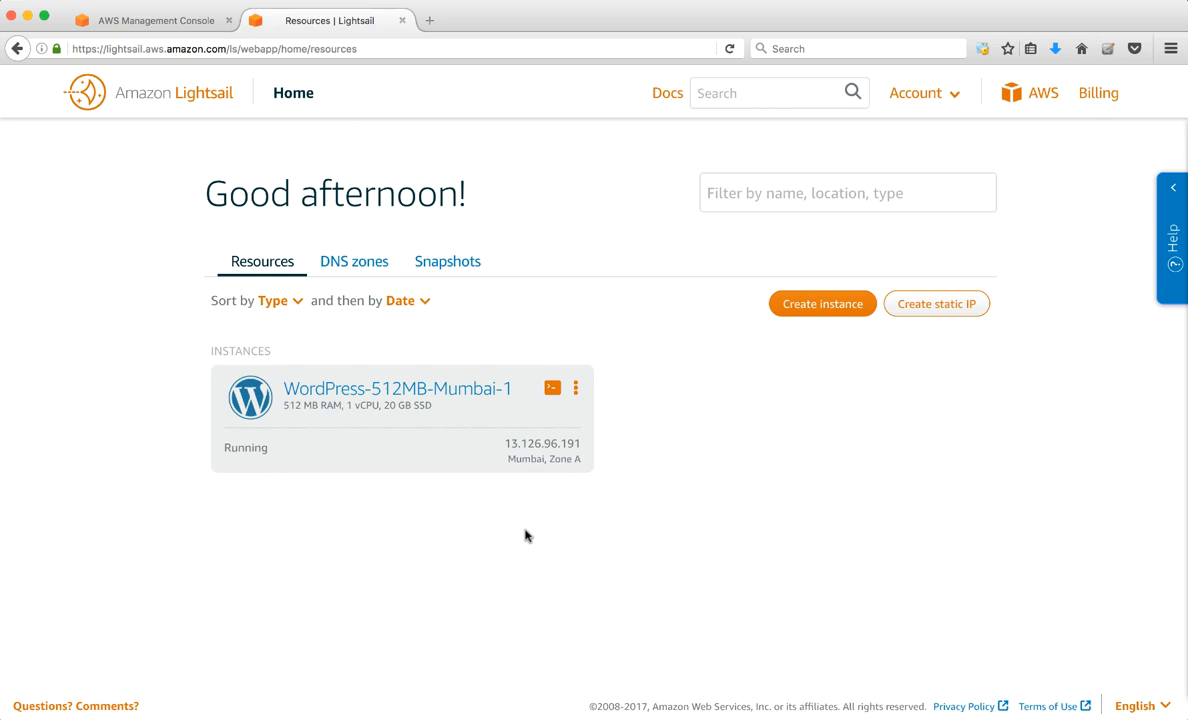
{"action": "left_click", "coordinate": [552, 389]}
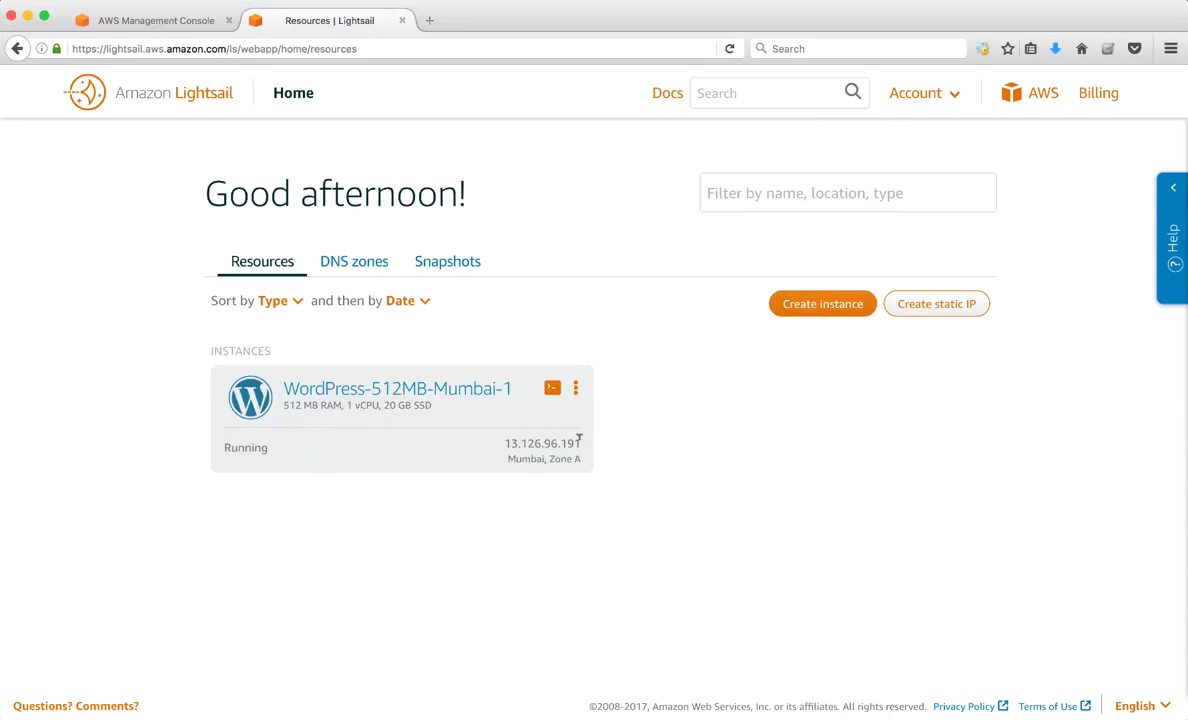
Step: Load 13.126.96.191 in a private window, then its /wp-login.php page
{"action": "left_click_drag", "start_coordinate": [582, 443], "coordinate": [505, 440]}
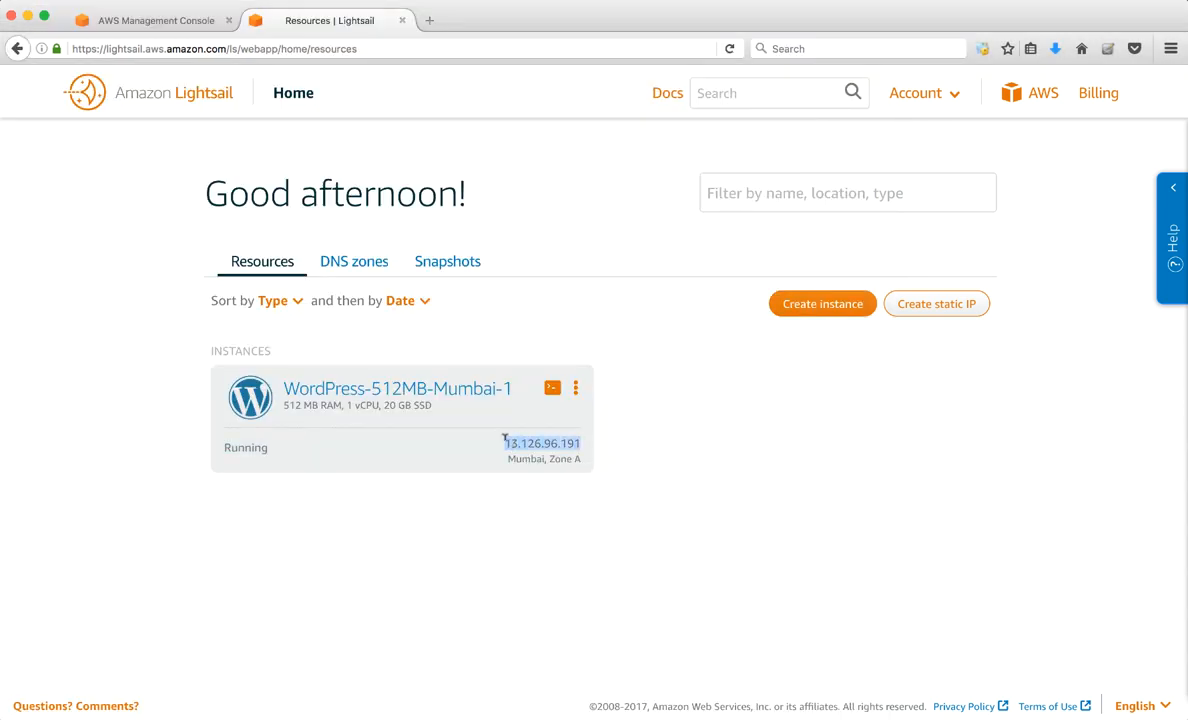
{"action": "key", "text": "super+shift+p"}
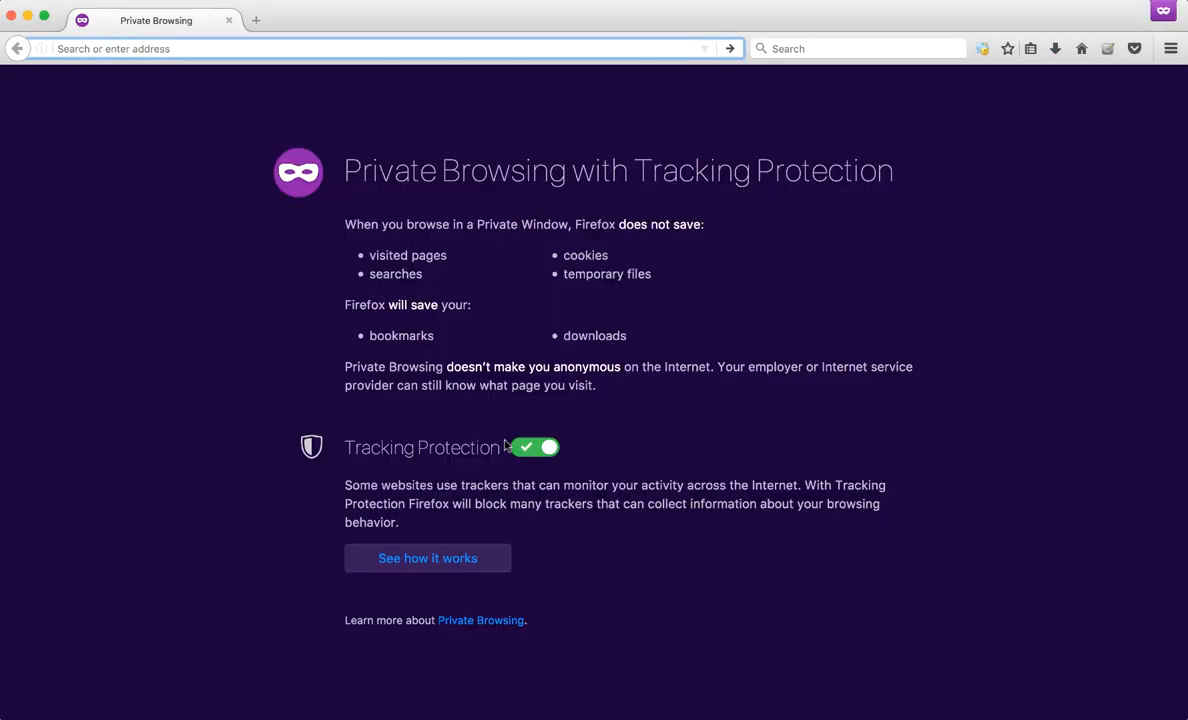
{"action": "type", "text": "13.126.96.191"}
{"action": "key", "text": "Return"}
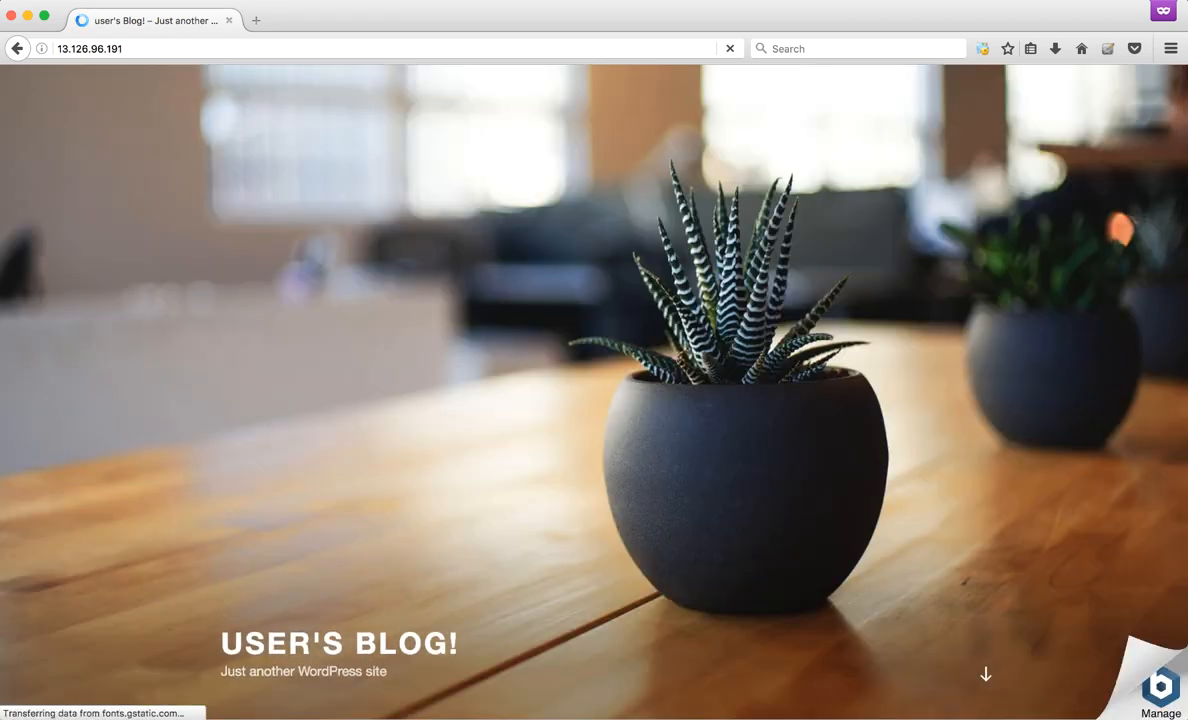
{"action": "left_click", "coordinate": [163, 48]}
{"action": "type", "text": "/wp-"}
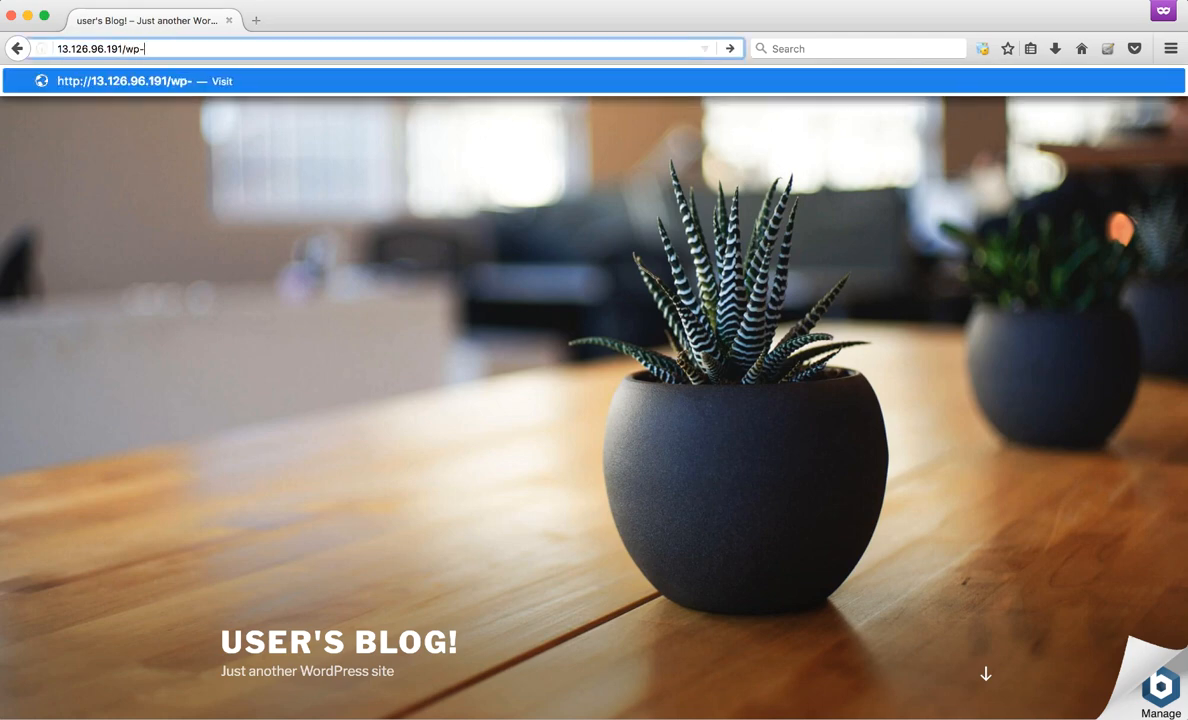
{"action": "type", "text": "login.p"}
{"action": "type", "text": "hp"}
{"action": "key", "text": "Return"}
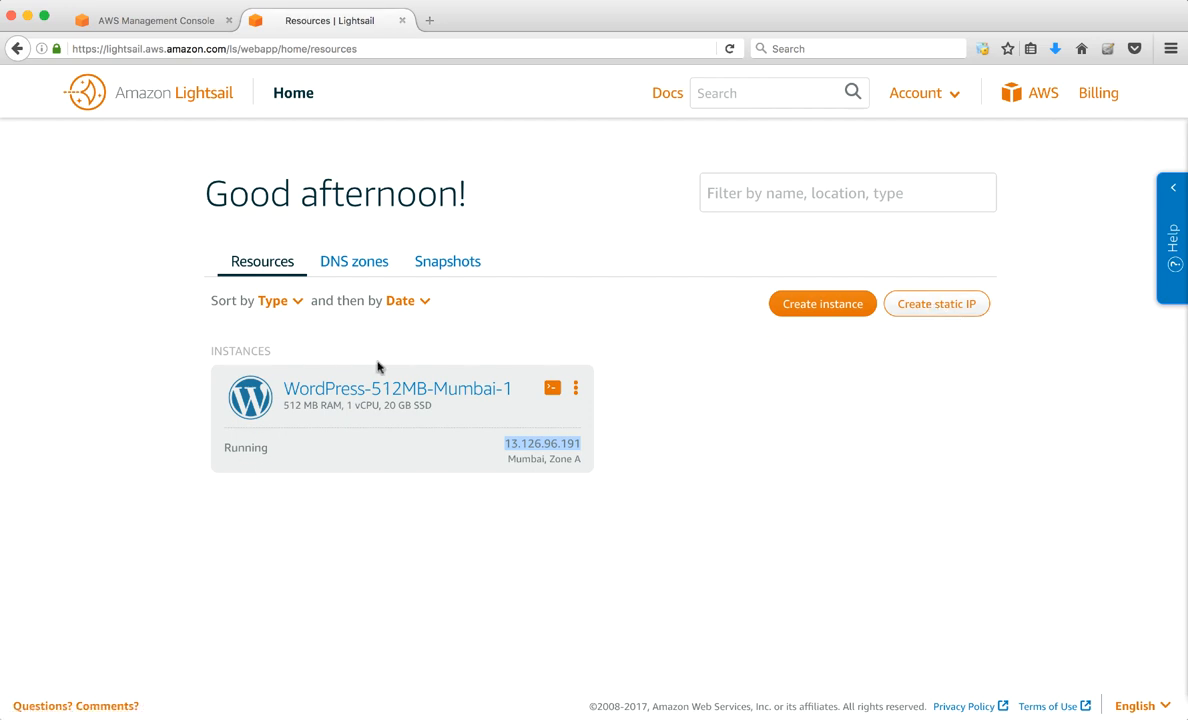
{"action": "left_click", "coordinate": [575, 388]}
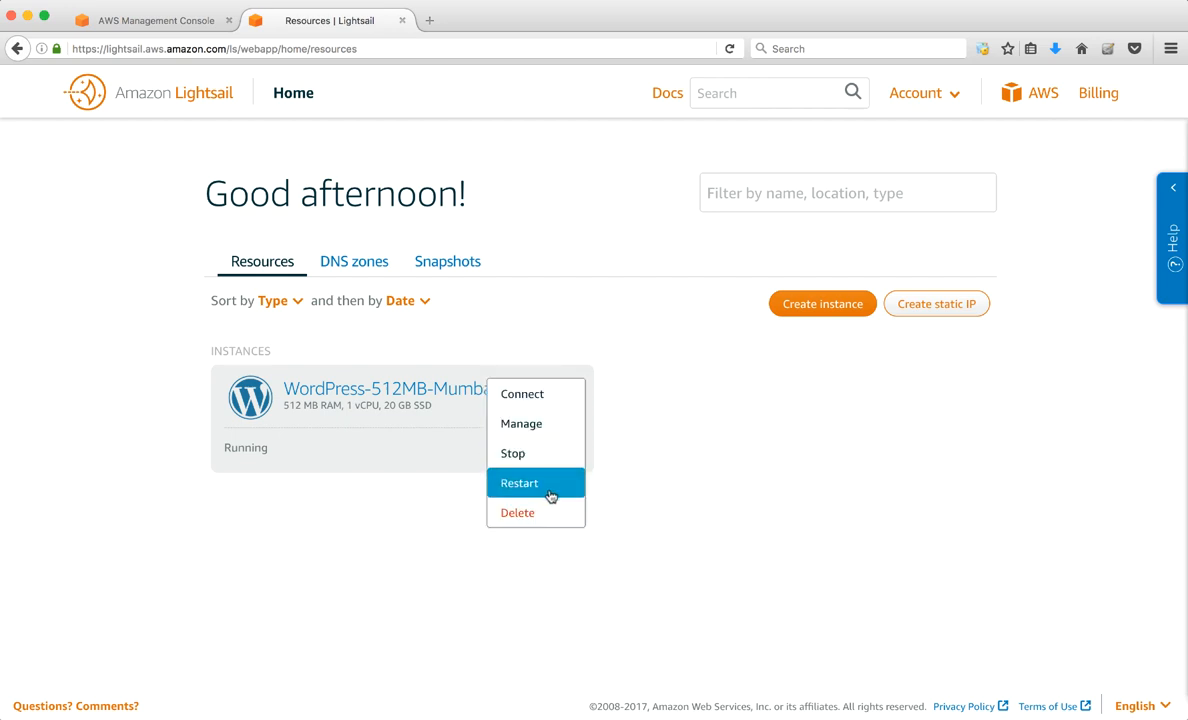
{"action": "left_click", "coordinate": [630, 480]}
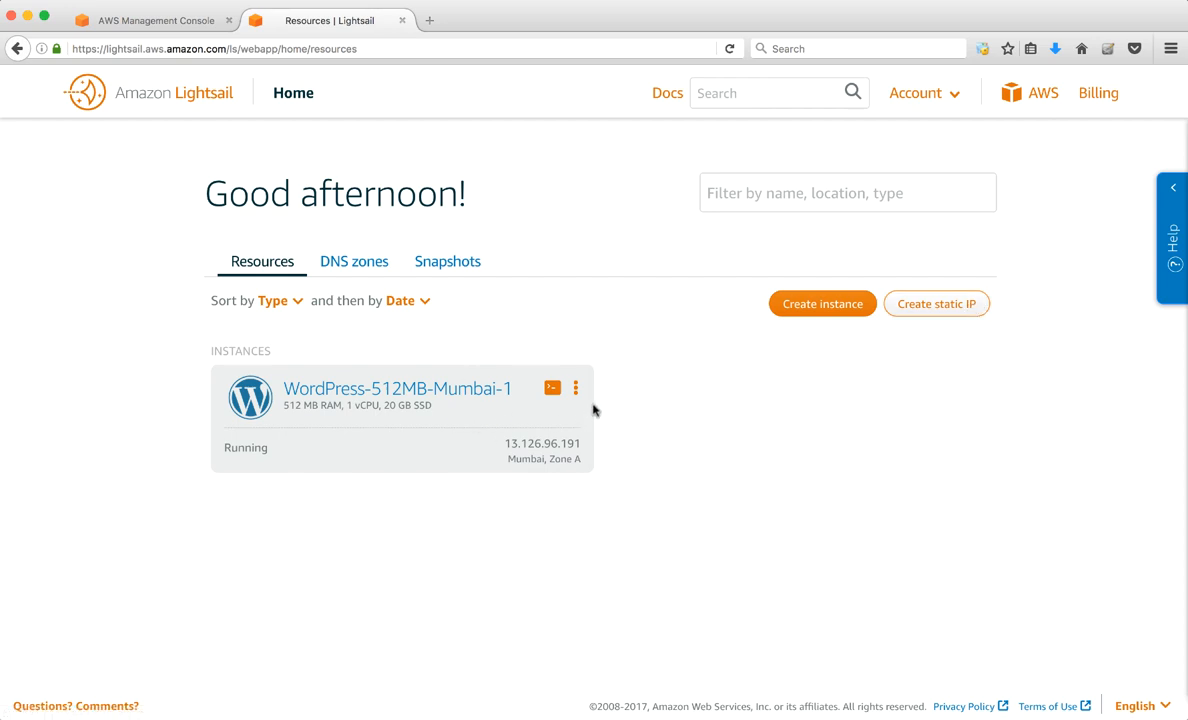
{"action": "left_click", "coordinate": [351, 261]}
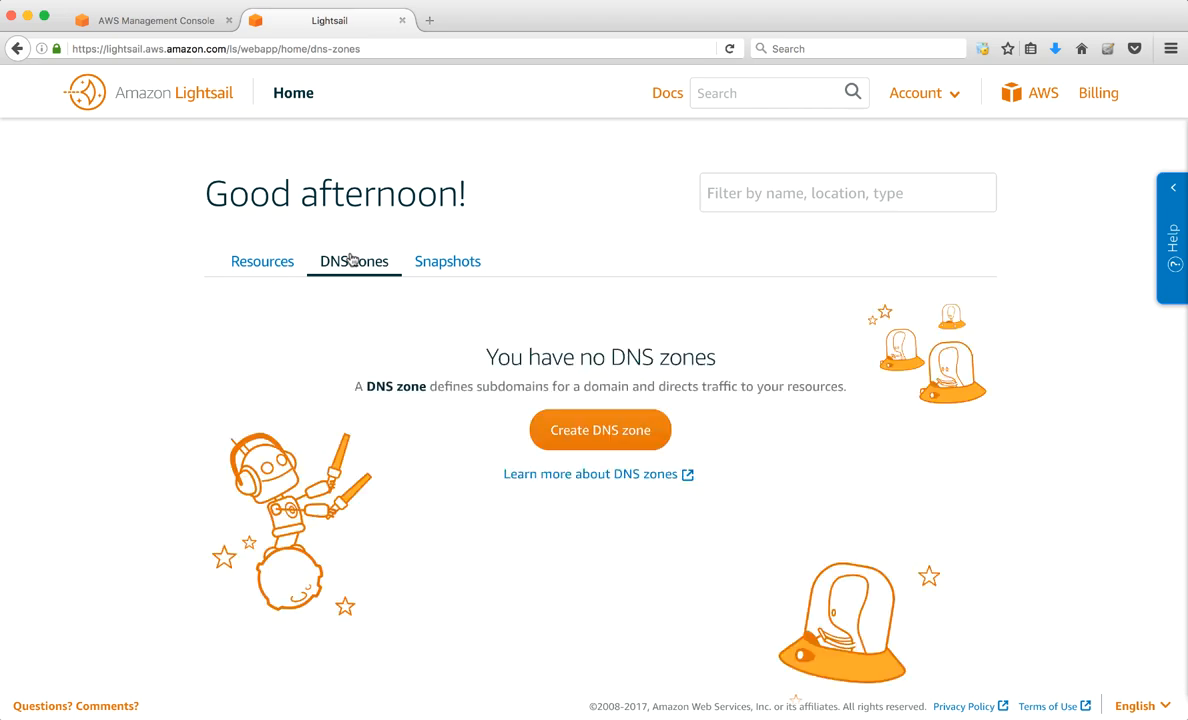
{"action": "left_click", "coordinate": [440, 262]}
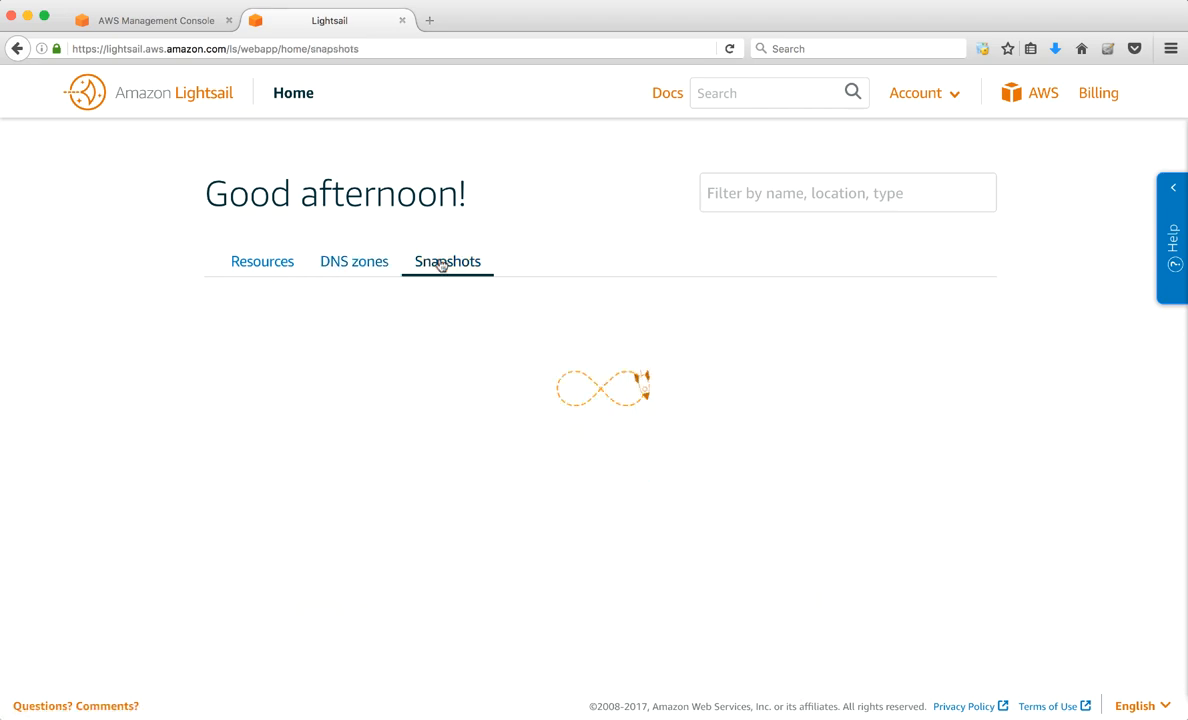
{"action": "left_click", "coordinate": [262, 261]}
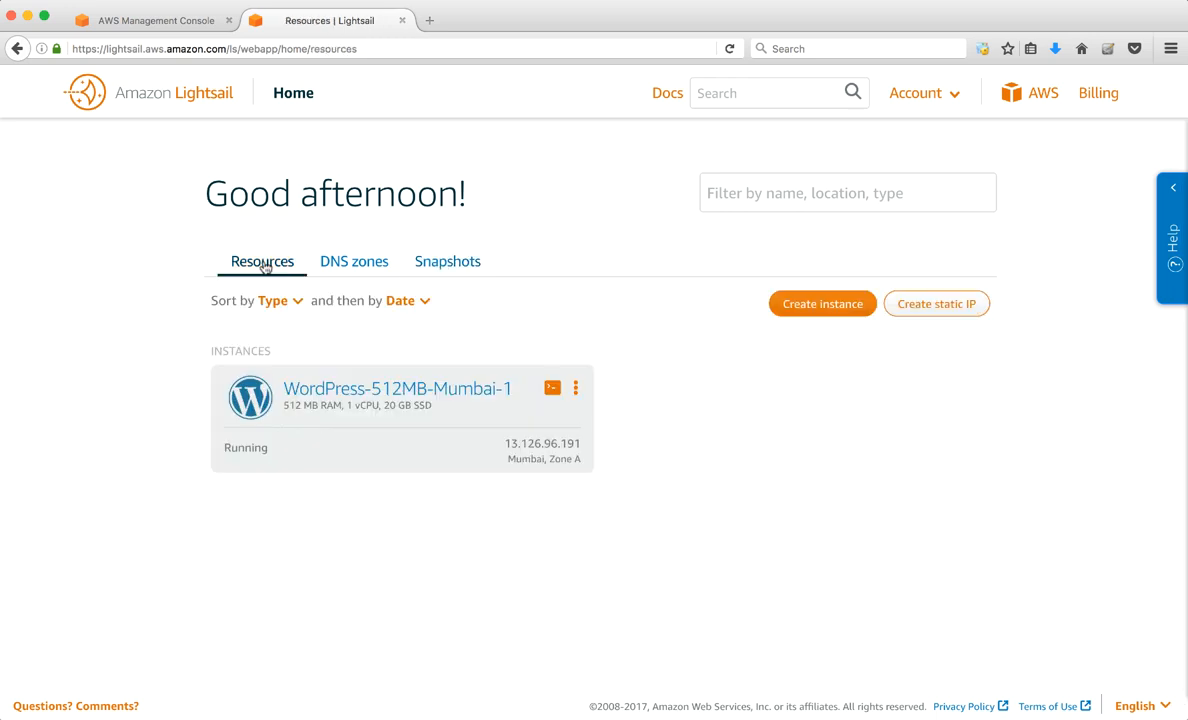